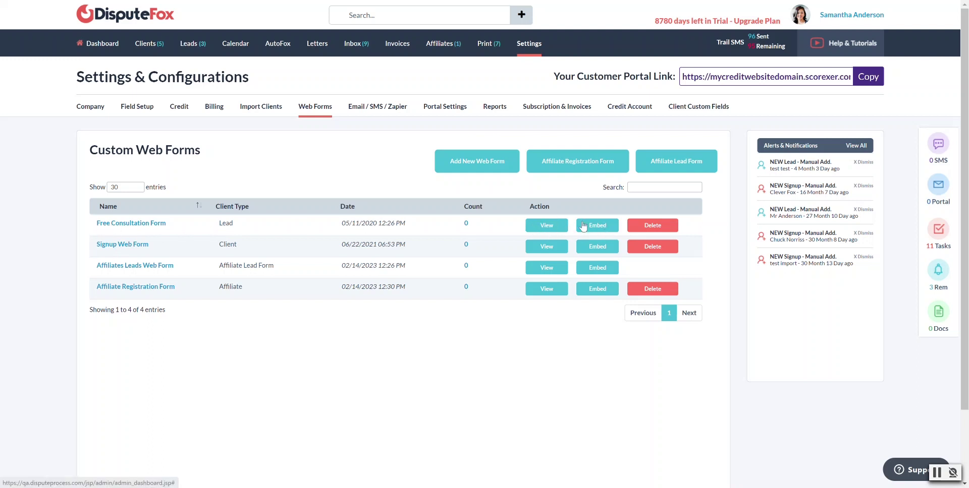
# Step: Open the Free Consultation Form in the Web Form Builder
pyautogui.click(540, 230)
# Step: Add a Home Phone field to the consultation form just above Submit
pyautogui.scroll(-5, 57, 322)
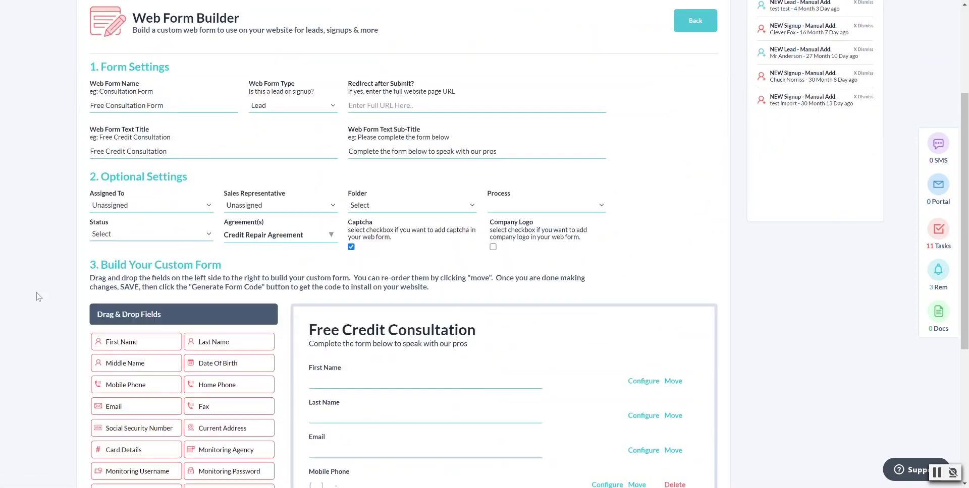
pyautogui.scroll(1, 69, 230)
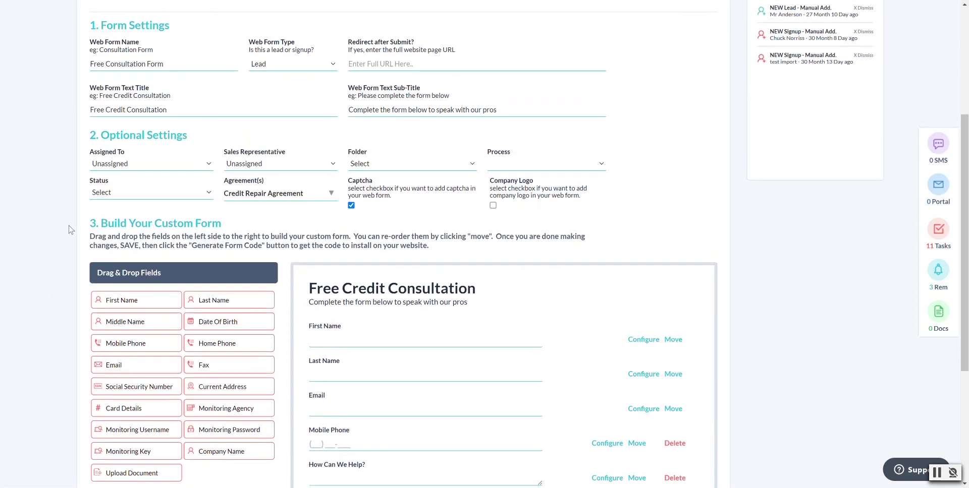
pyautogui.scroll(-2, 69, 229)
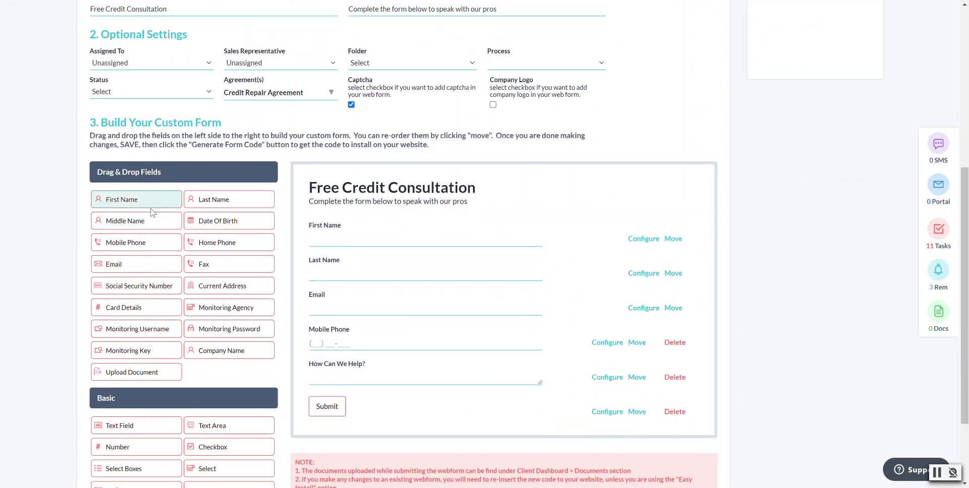
pyautogui.scroll(-1, 151, 328)
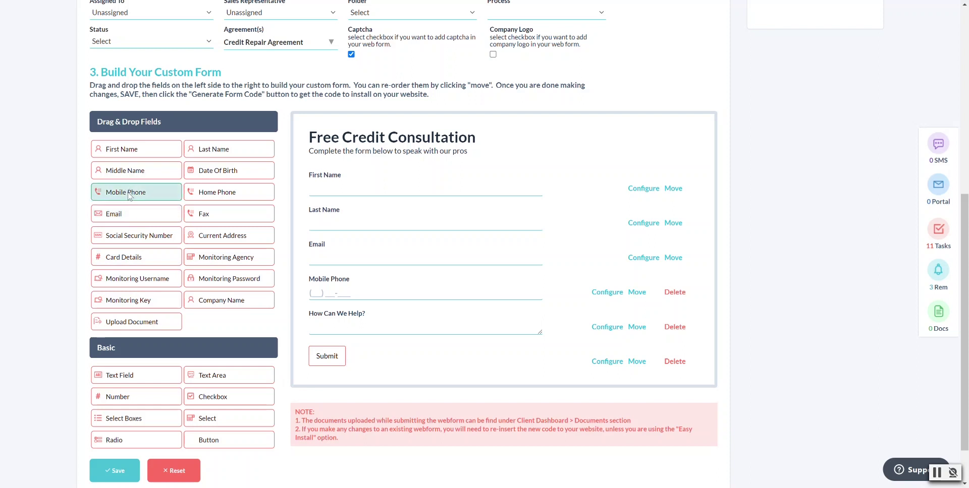
pyautogui.moveTo(217, 192); pyautogui.dragTo(389, 291)
pyautogui.click(345, 279)
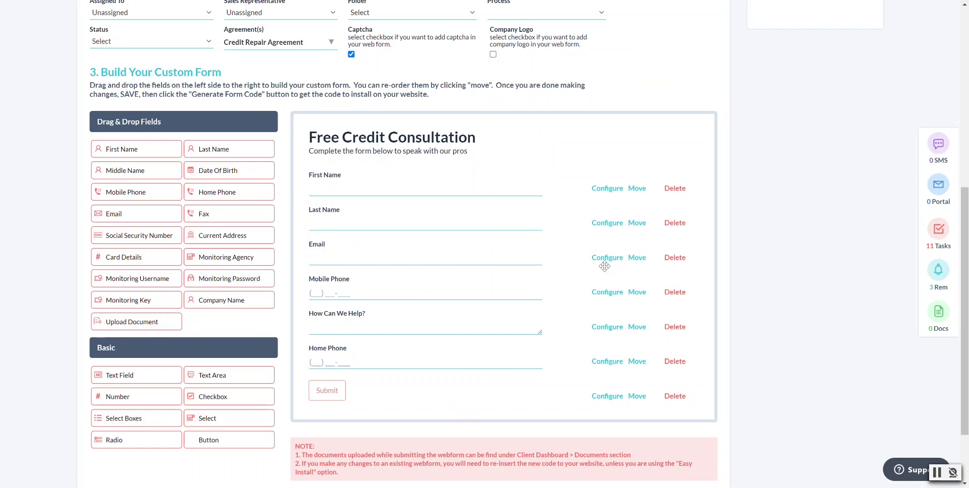
# Step: Inspect the How Can We Help? field's settings and close them without saving changes
pyautogui.click(607, 329)
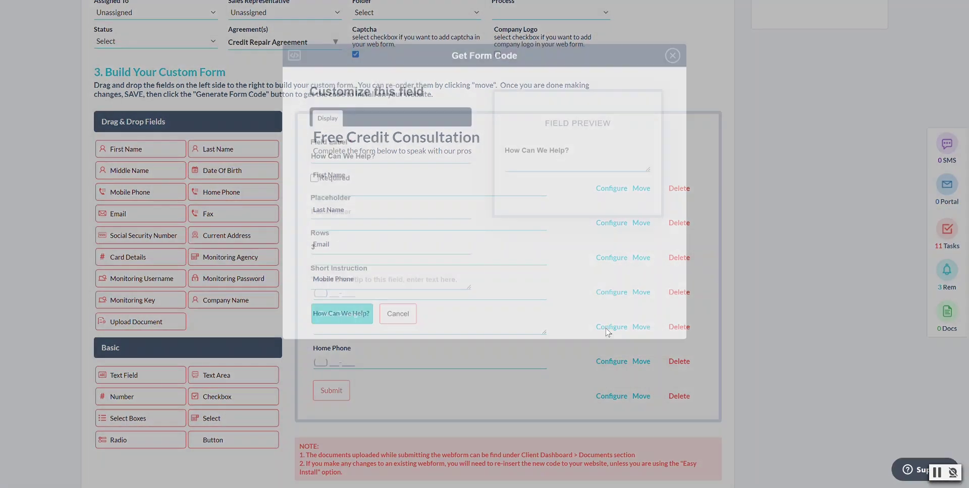
pyautogui.click(314, 184)
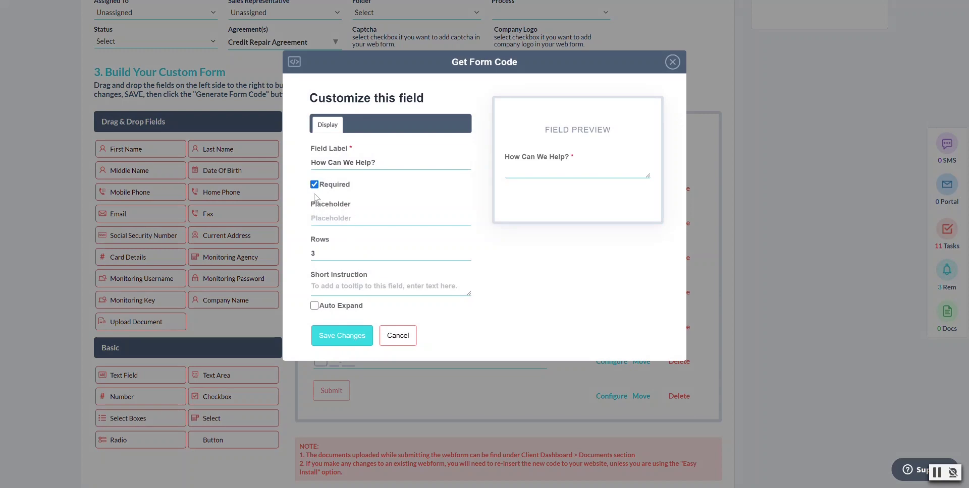
pyautogui.click(398, 335)
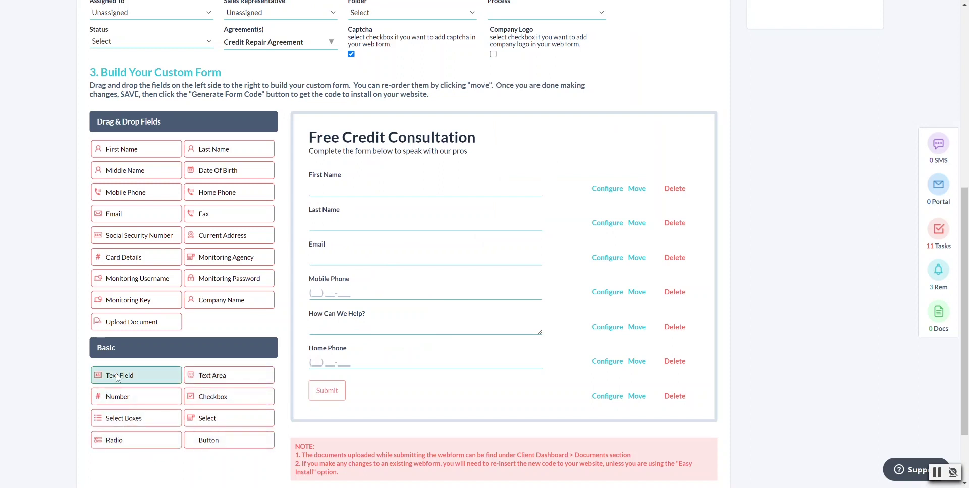
# Step: Add an optional text field labelled 'What is your current score' below Home Phone
pyautogui.moveTo(135, 376); pyautogui.dragTo(347, 377)
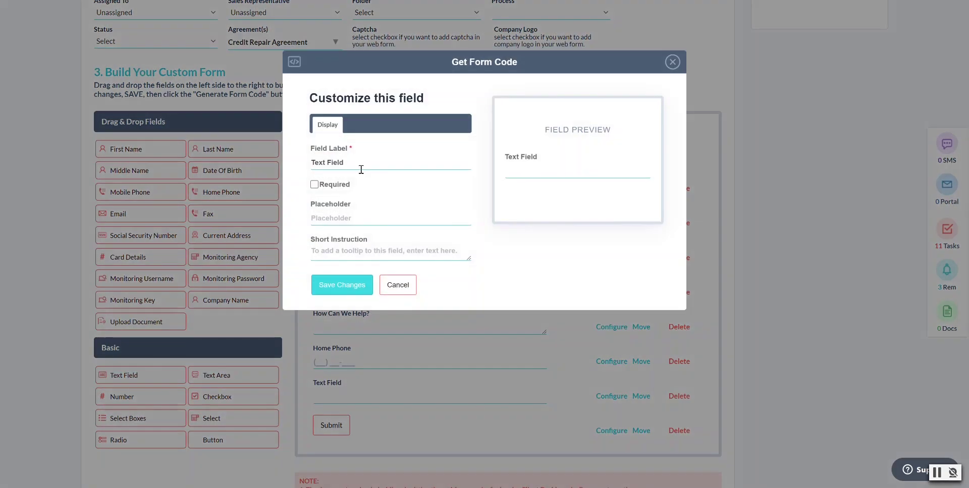
pyautogui.moveTo(345, 162); pyautogui.dragTo(299, 154)
pyautogui.write('What is your current score')
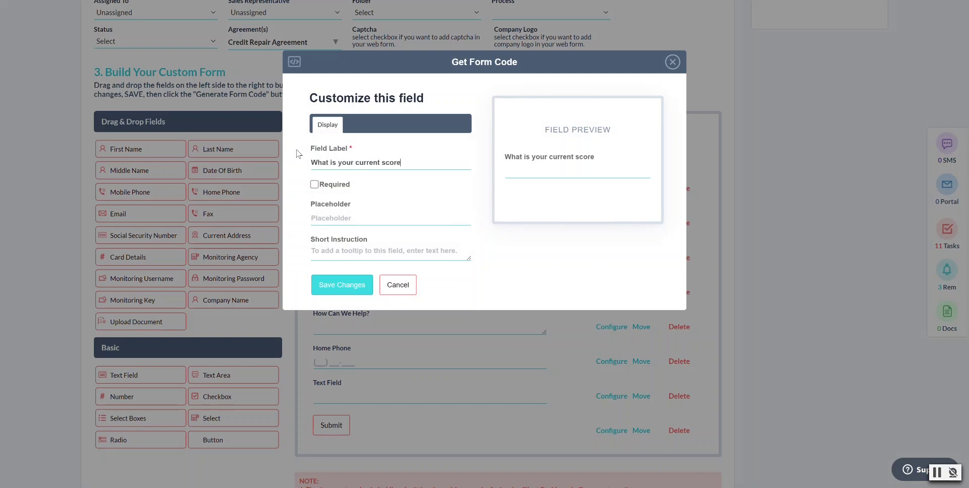
pyautogui.click(314, 185)
pyautogui.click(314, 184)
pyautogui.click(347, 285)
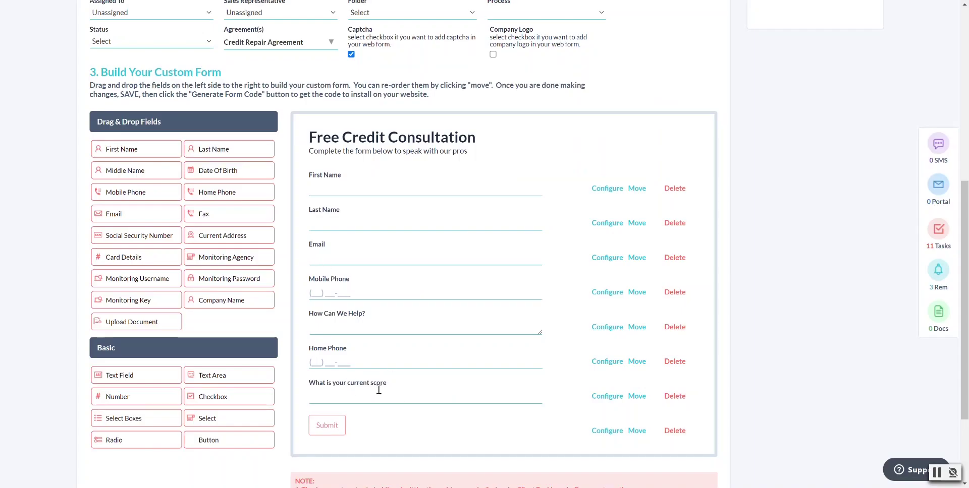
pyautogui.scroll(1, 299, 331)
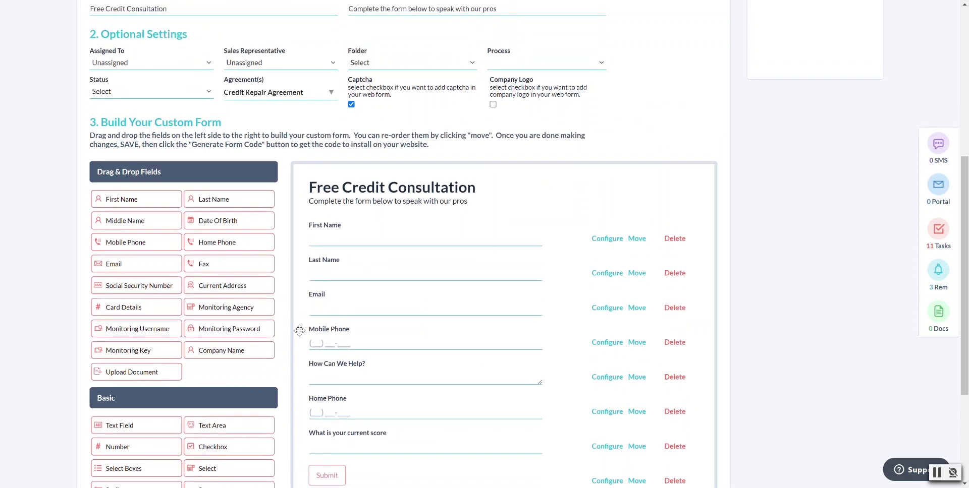
pyautogui.scroll(5, 299, 331)
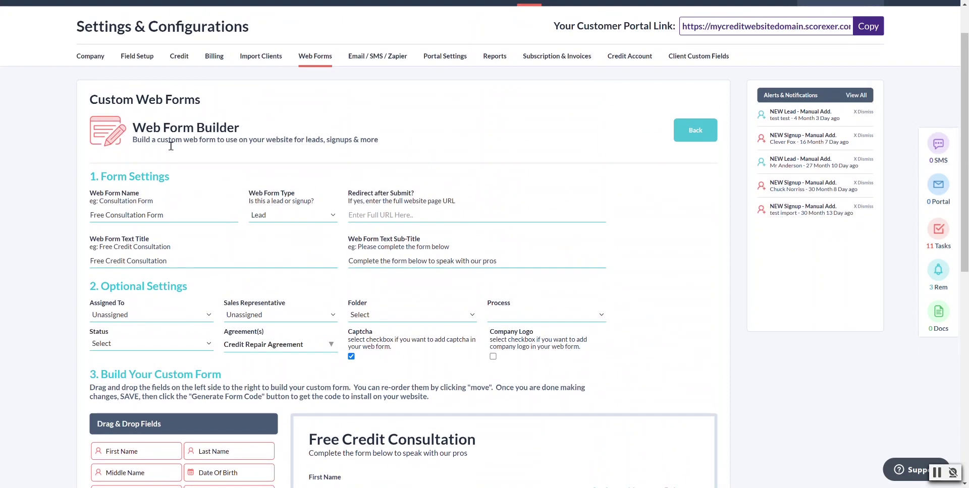
pyautogui.scroll(-2, 158, 335)
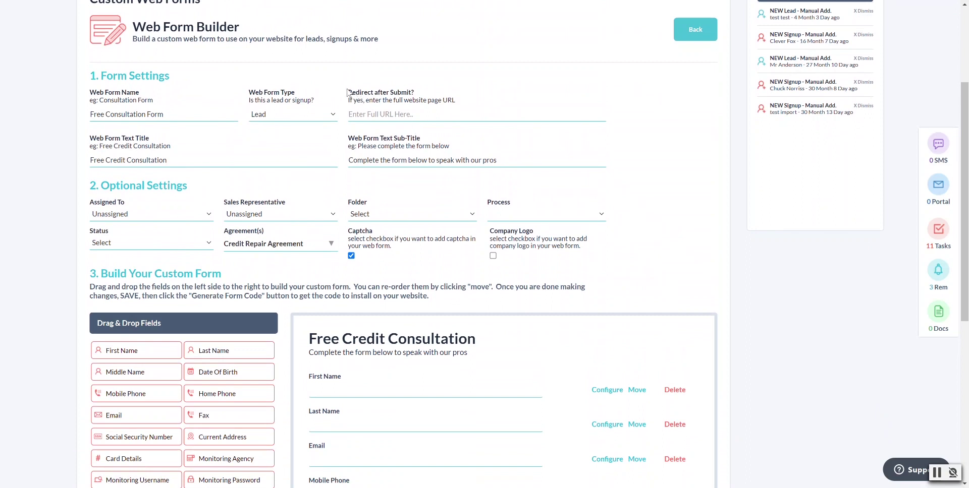
pyautogui.click(394, 115)
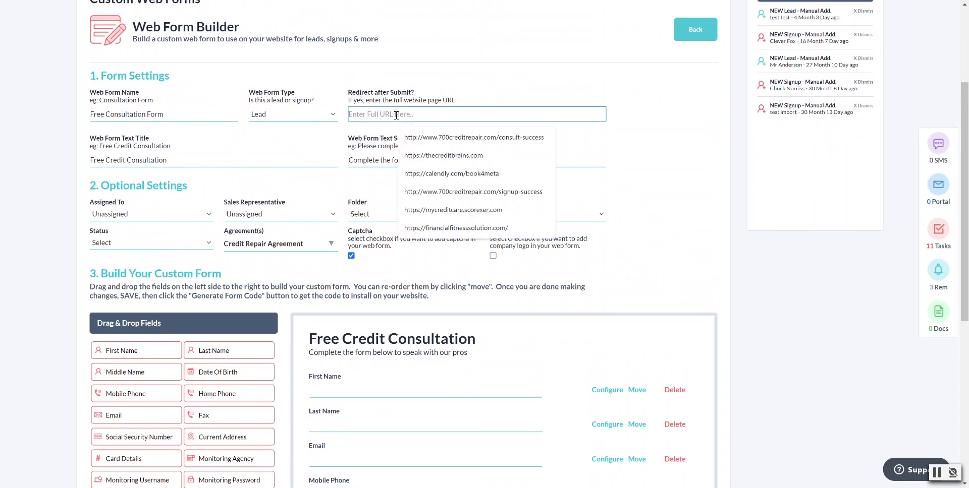
pyautogui.click(463, 99)
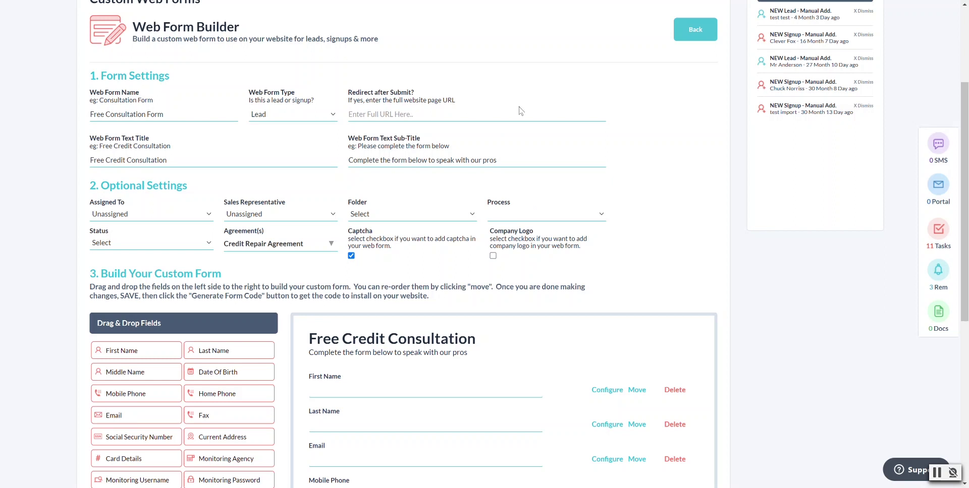
pyautogui.scroll(-1, 371, 328)
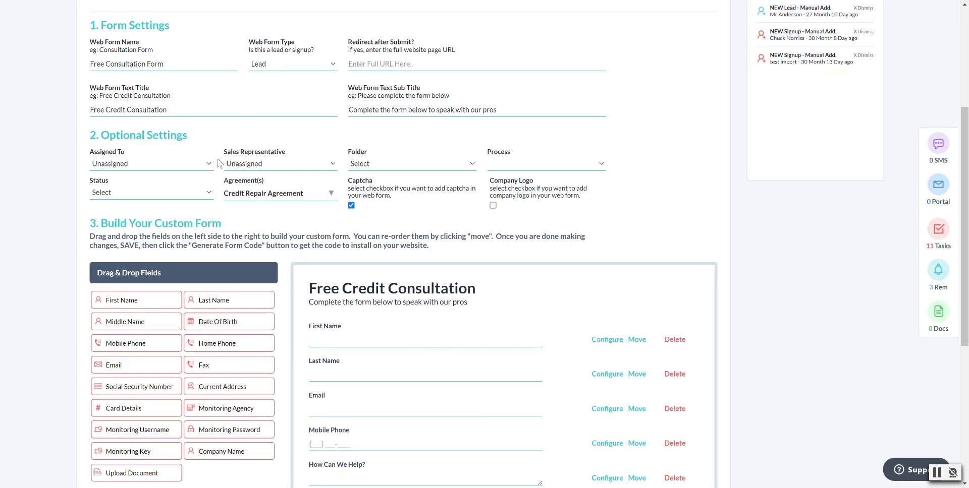
# Step: Assign a sales representative, folder Lead - Active, process Details Needed and status Active
pyautogui.click(246, 167)
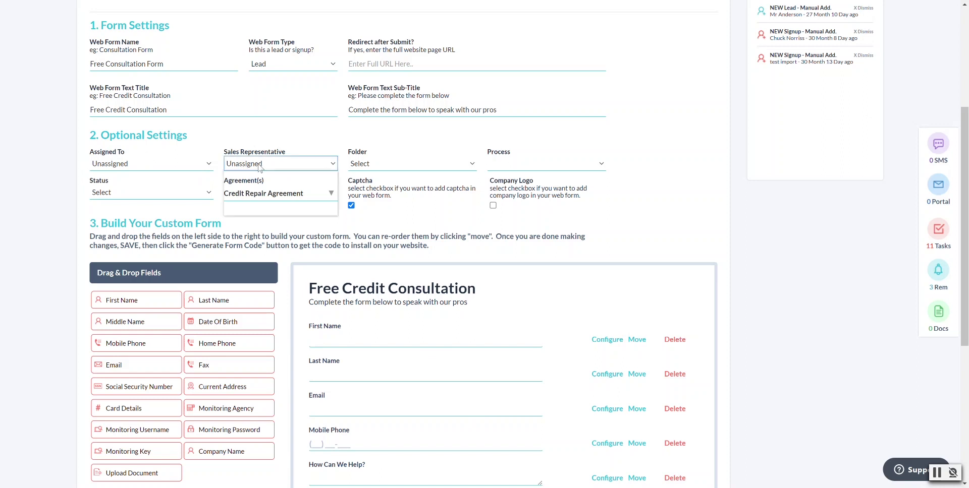
pyautogui.click(238, 194)
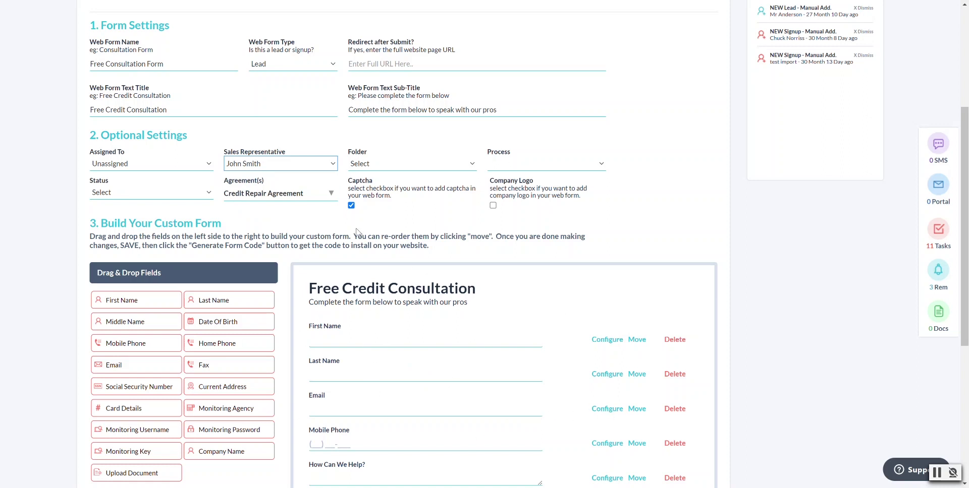
pyautogui.click(402, 165)
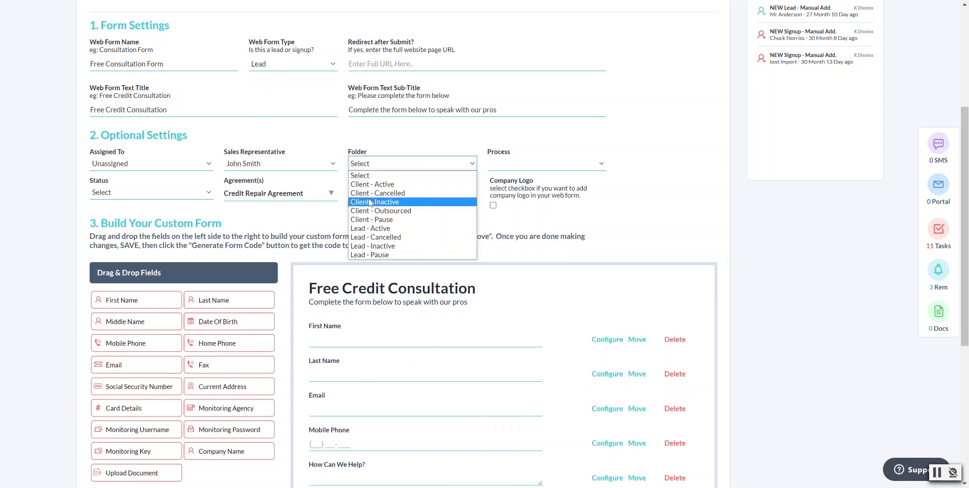
pyautogui.click(370, 229)
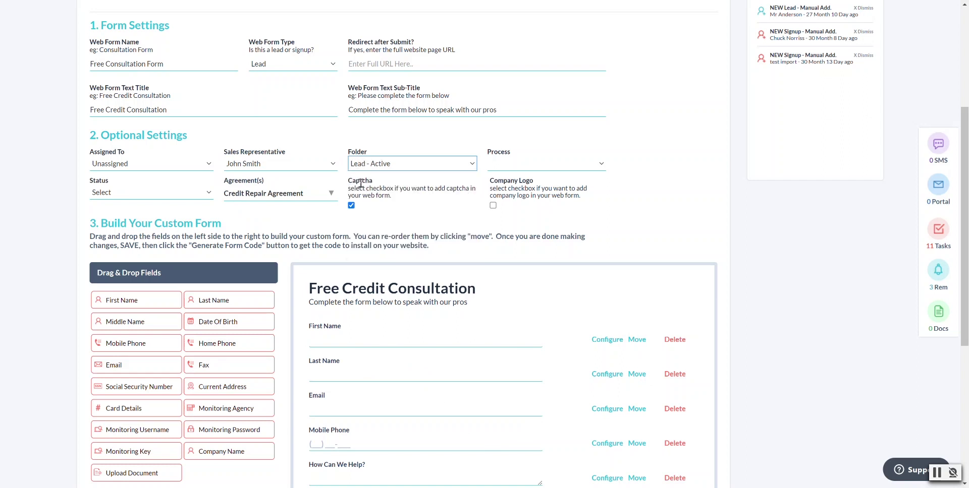
pyautogui.click(516, 166)
pyautogui.click(525, 175)
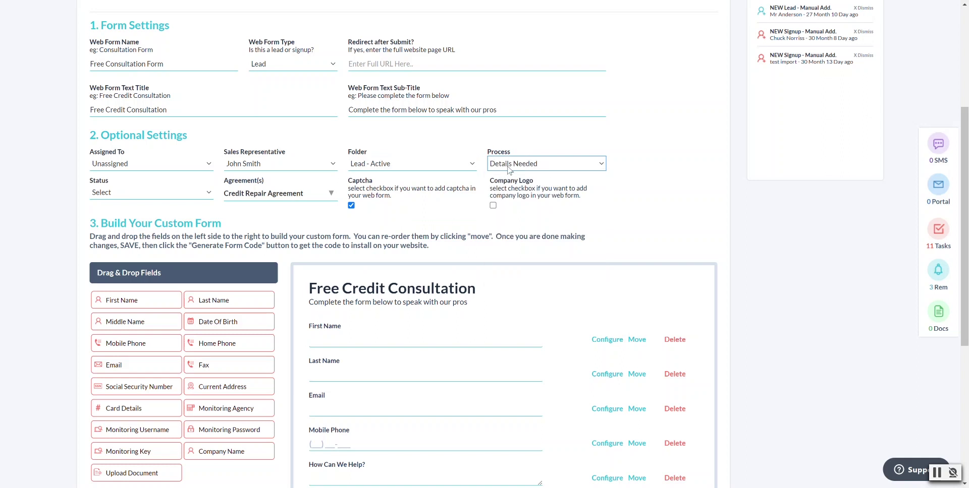
pyautogui.click(120, 196)
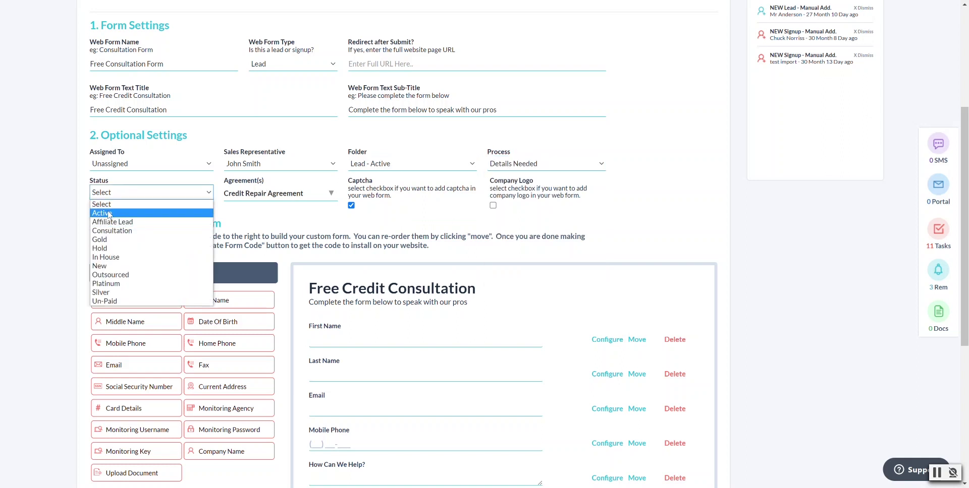
pyautogui.click(109, 213)
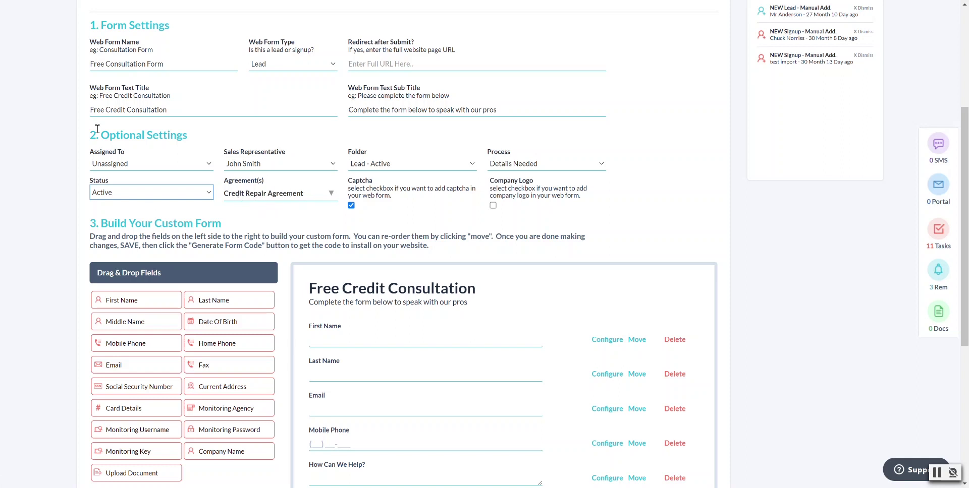
# Step: Leave Captcha enabled after toggling it, then go back to the Custom Web Forms list
pyautogui.scroll(-3, 384, 157)
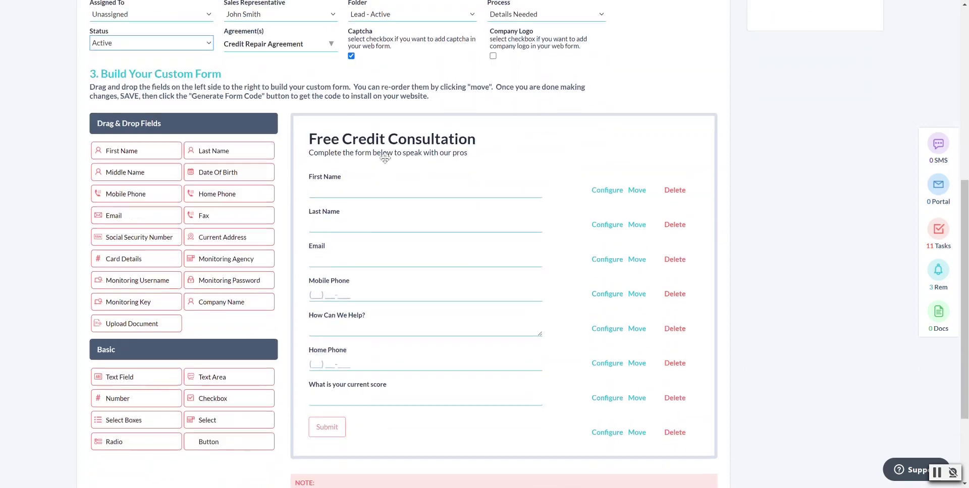
pyautogui.scroll(1, 374, 158)
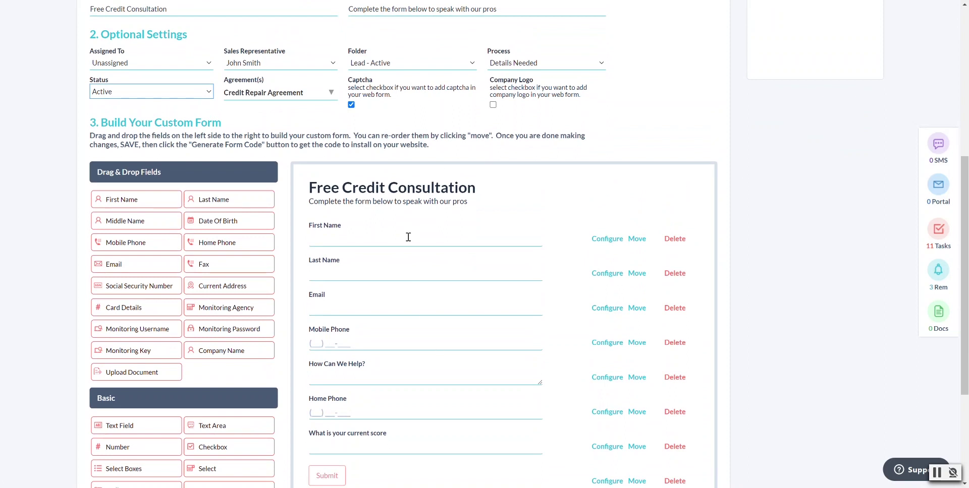
pyautogui.click(351, 104)
pyautogui.click(351, 105)
pyautogui.scroll(-3, 386, 348)
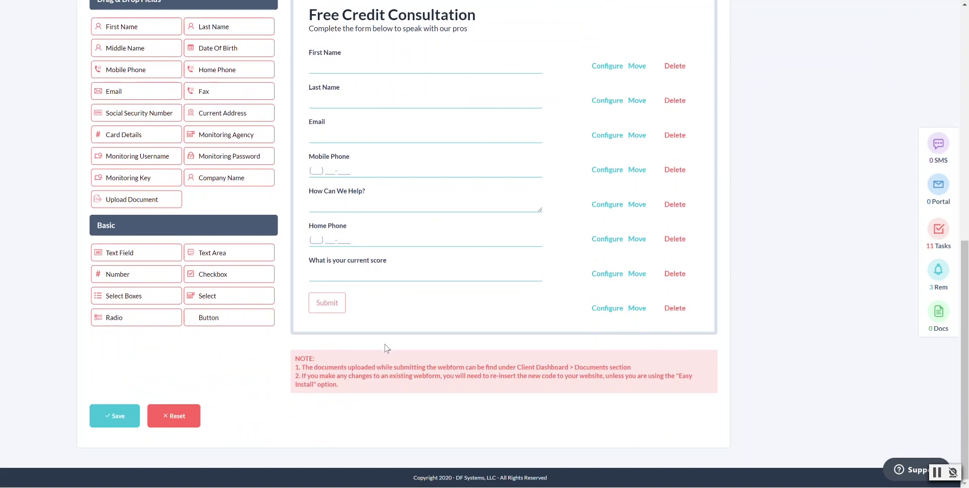
pyautogui.scroll(7, 253, 313)
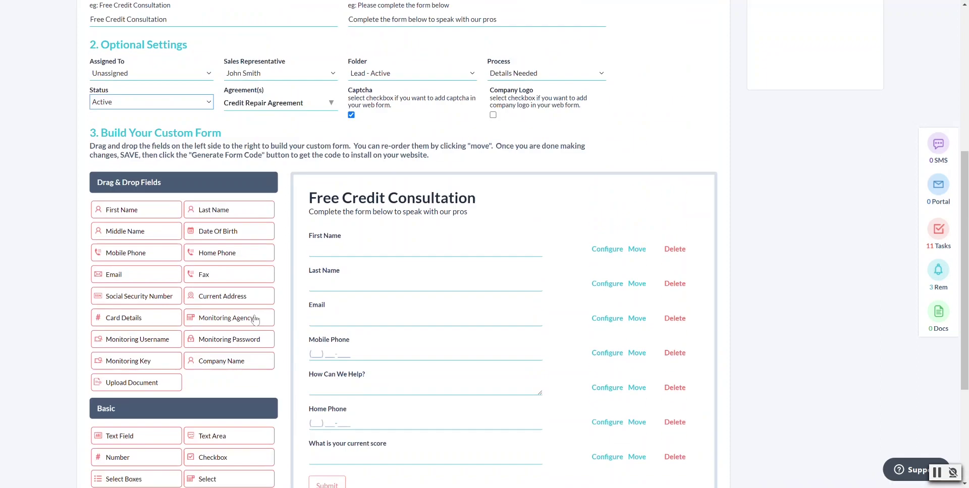
pyautogui.click(681, 115)
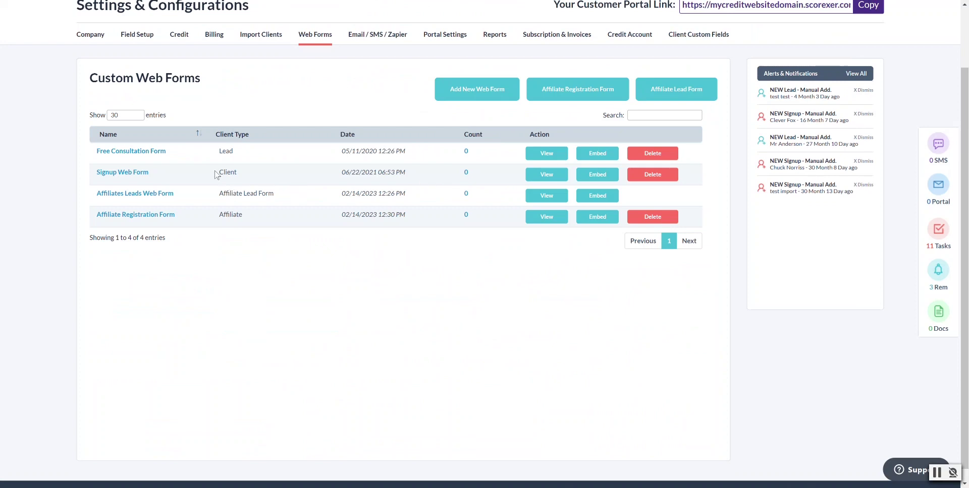
pyautogui.click(594, 153)
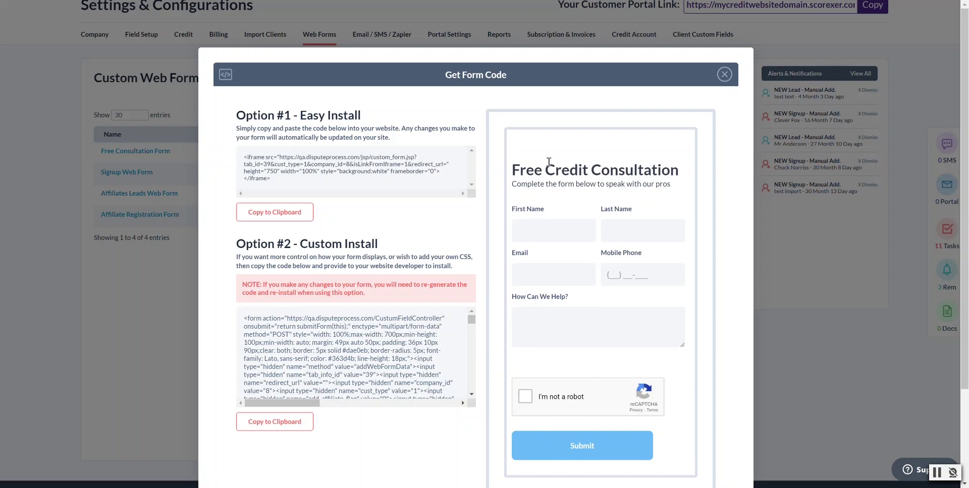
pyautogui.moveTo(238, 115); pyautogui.dragTo(374, 113)
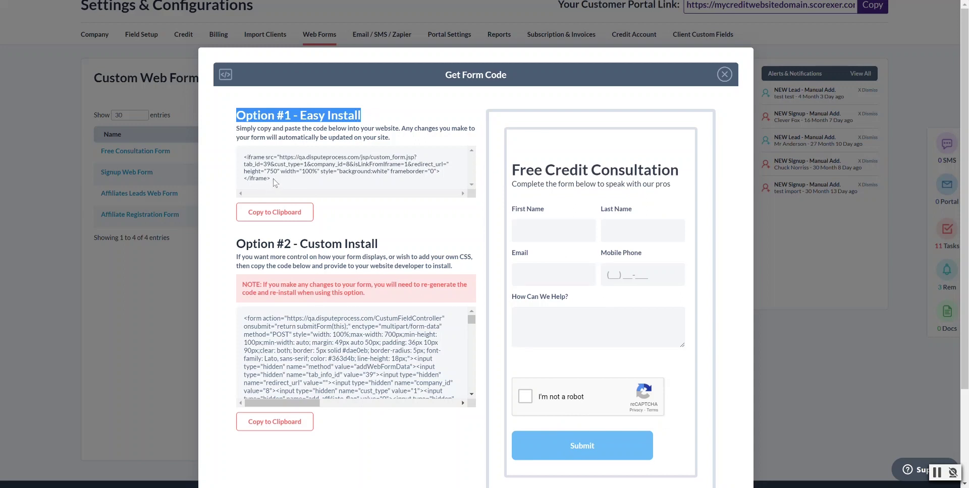
pyautogui.moveTo(274, 178); pyautogui.dragTo(243, 157)
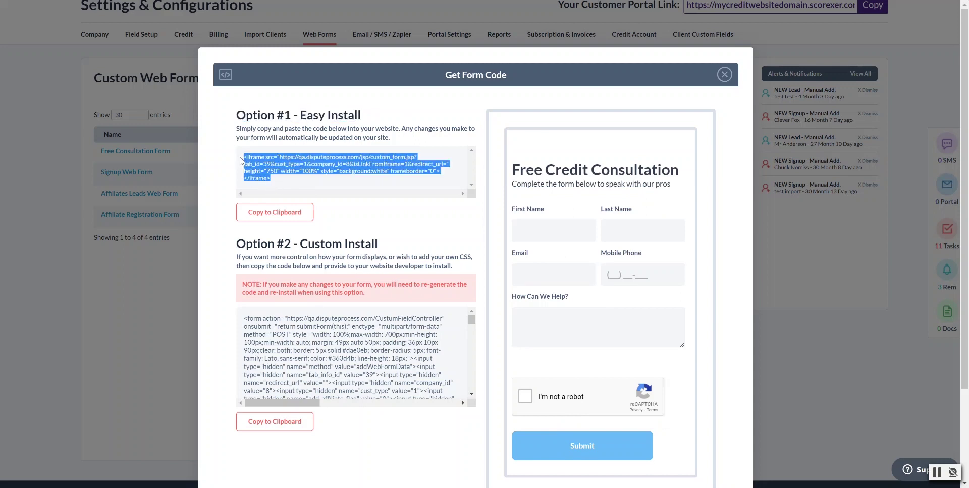
pyautogui.click(221, 196)
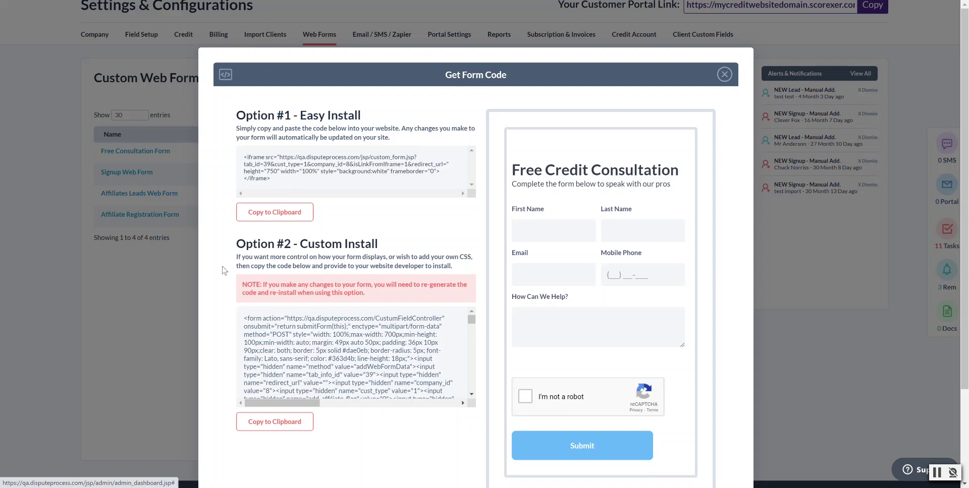
pyautogui.scroll(-1, 231, 256)
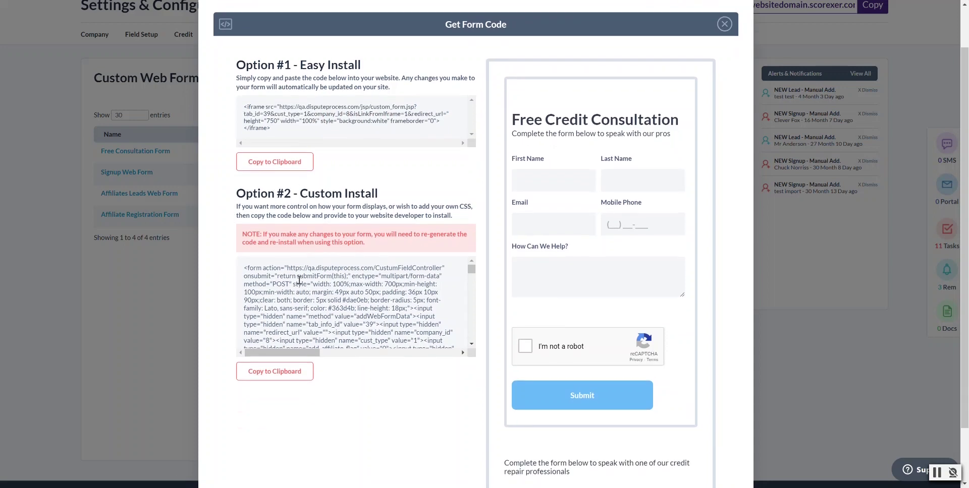
pyautogui.moveTo(273, 268); pyautogui.dragTo(383, 362)
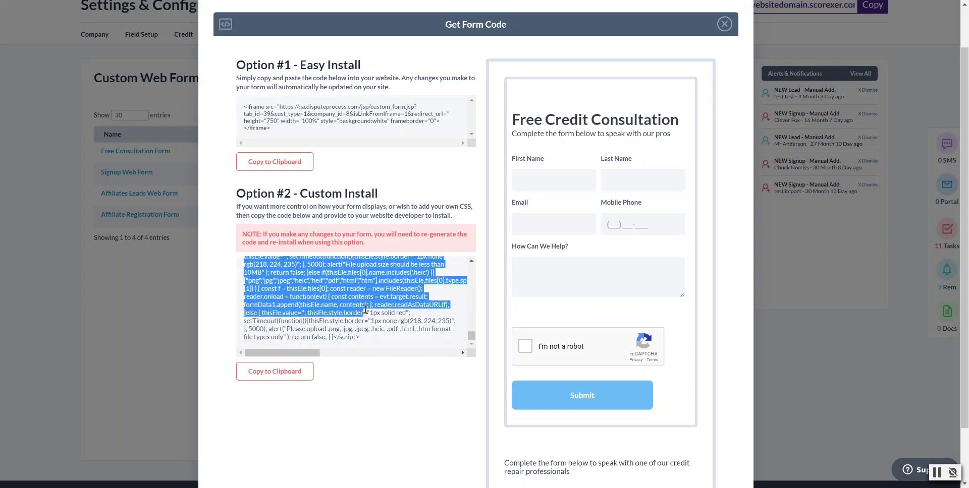
pyautogui.click(344, 266)
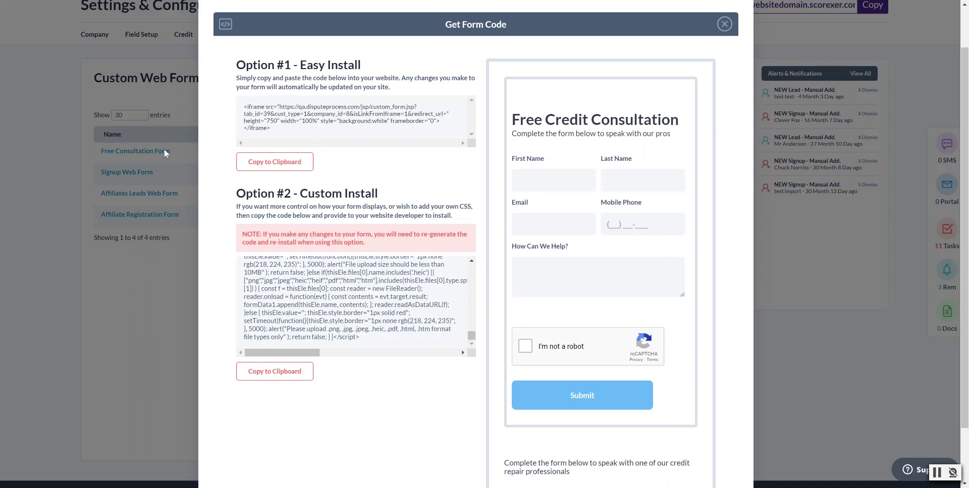
# Step: Close the embed code window, look over the Affiliate Registration Form, and return to the list
pyautogui.click(724, 25)
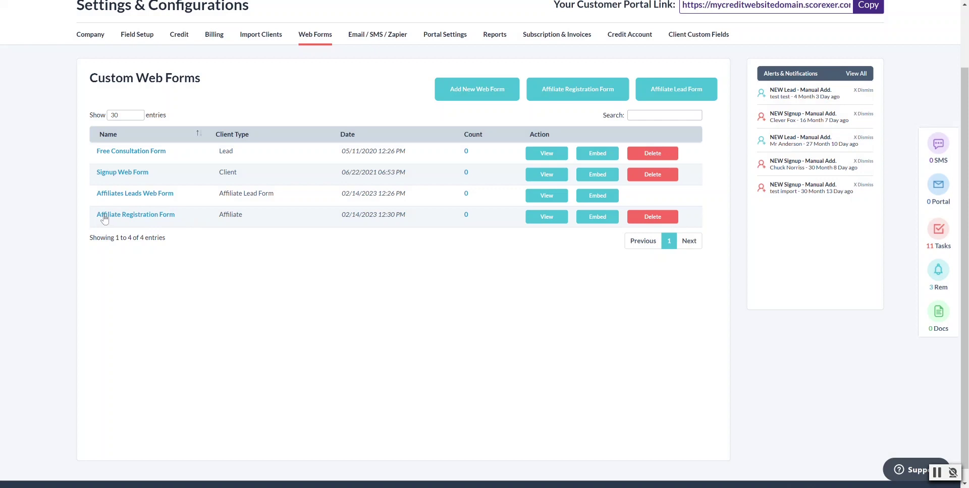
pyautogui.click(541, 217)
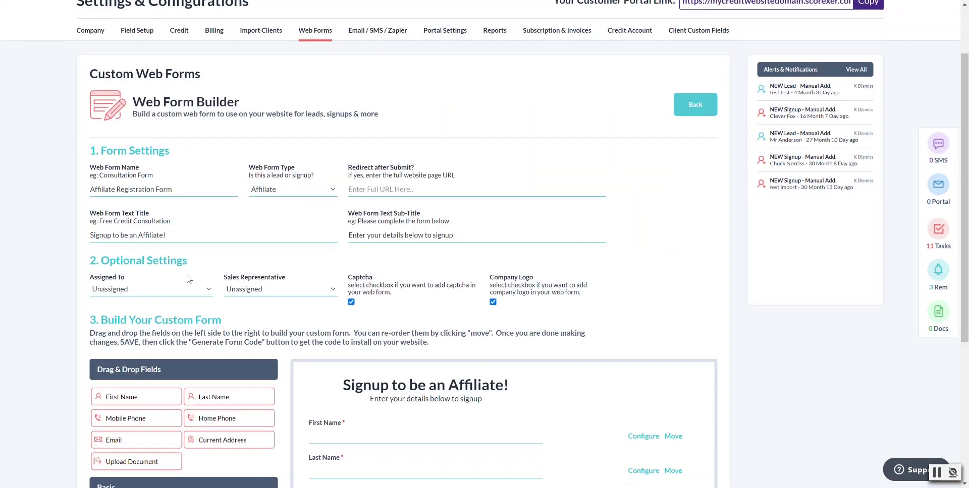
pyautogui.scroll(-5, 189, 279)
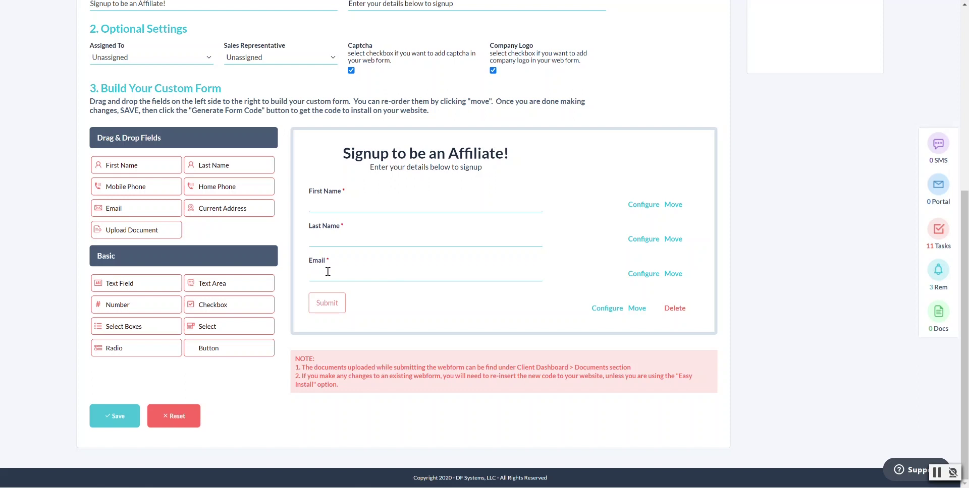
pyautogui.scroll(3, 327, 272)
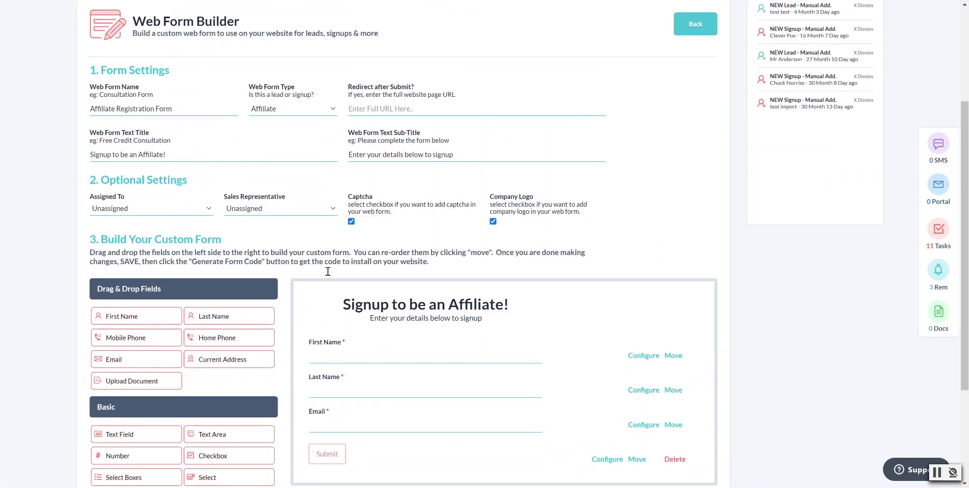
pyautogui.click(696, 26)
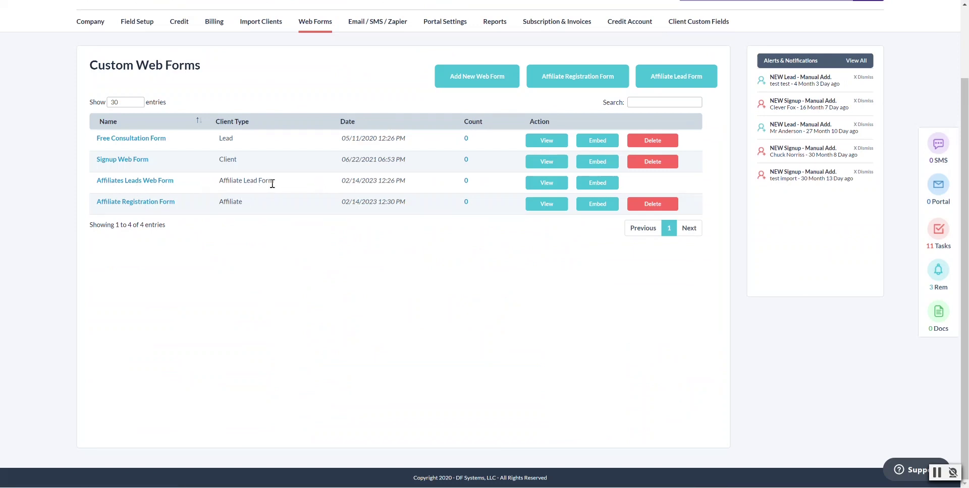
pyautogui.moveTo(274, 183); pyautogui.dragTo(234, 179)
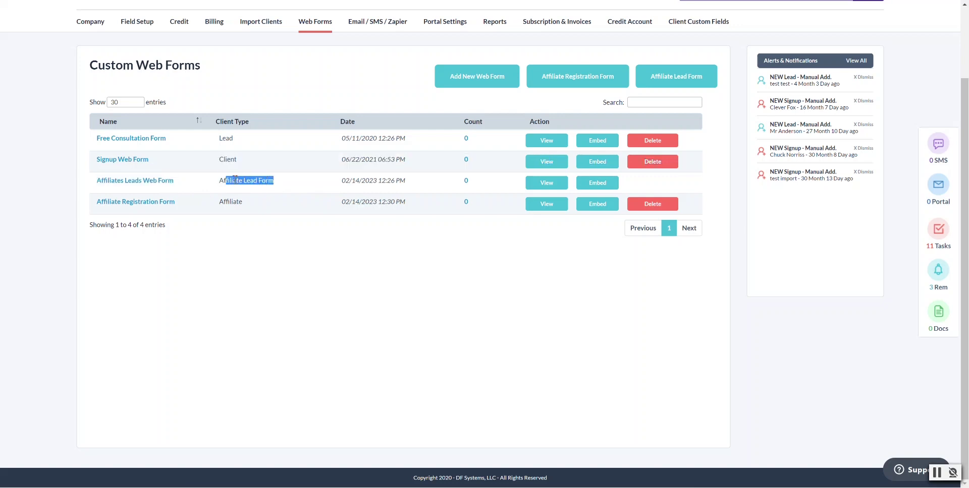
pyautogui.click(305, 185)
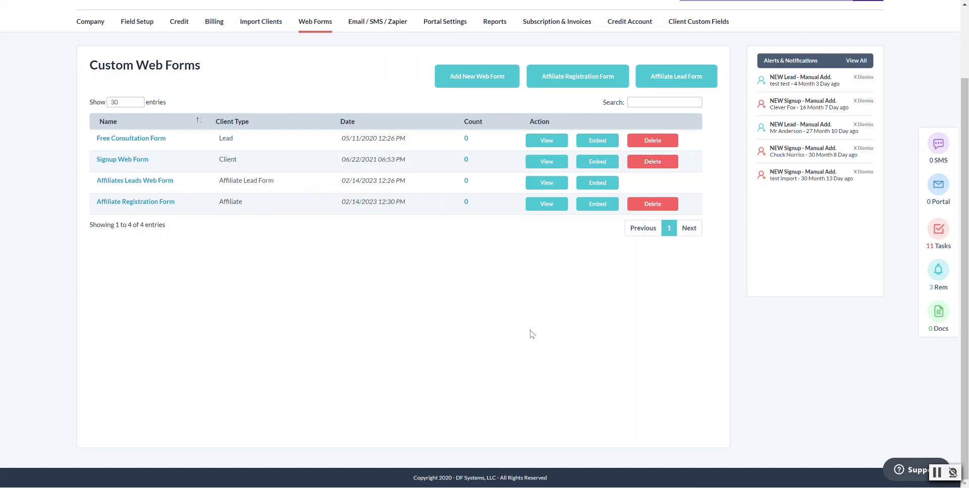
pyautogui.click(543, 181)
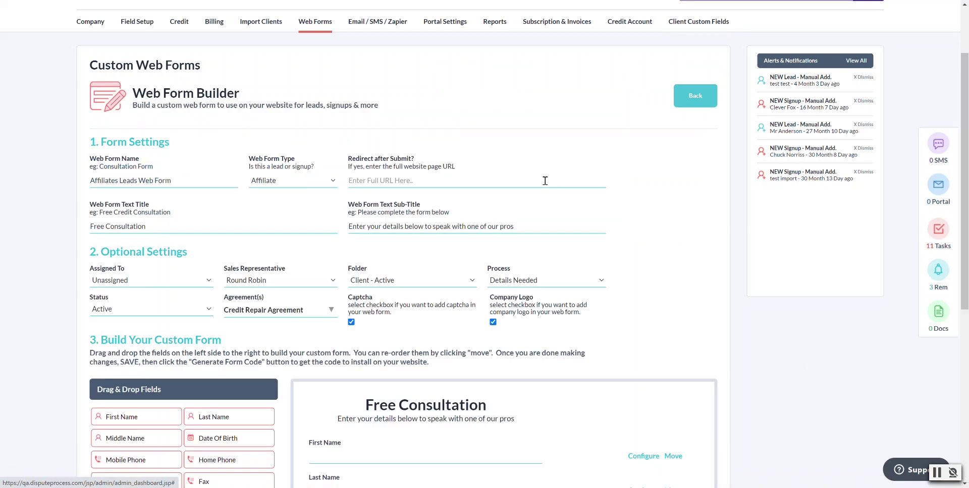
pyautogui.scroll(-5, 36, 310)
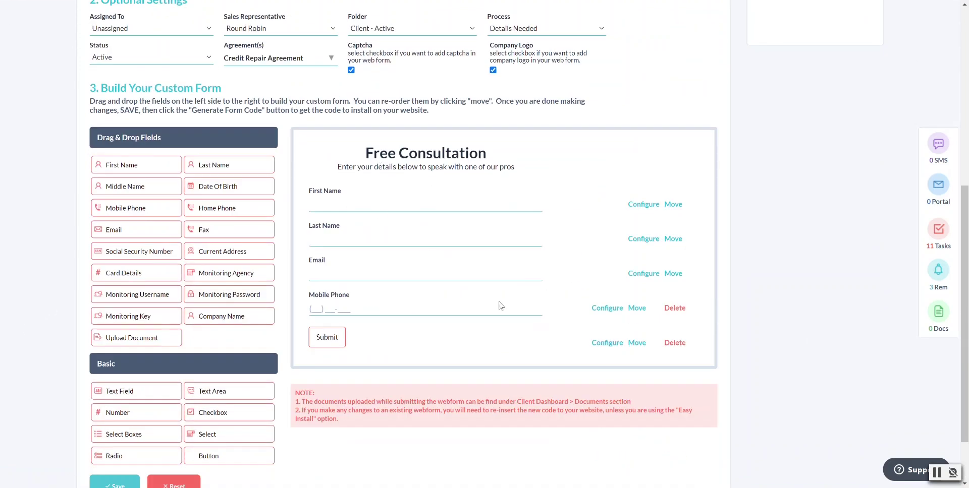
pyautogui.scroll(3, 391, 226)
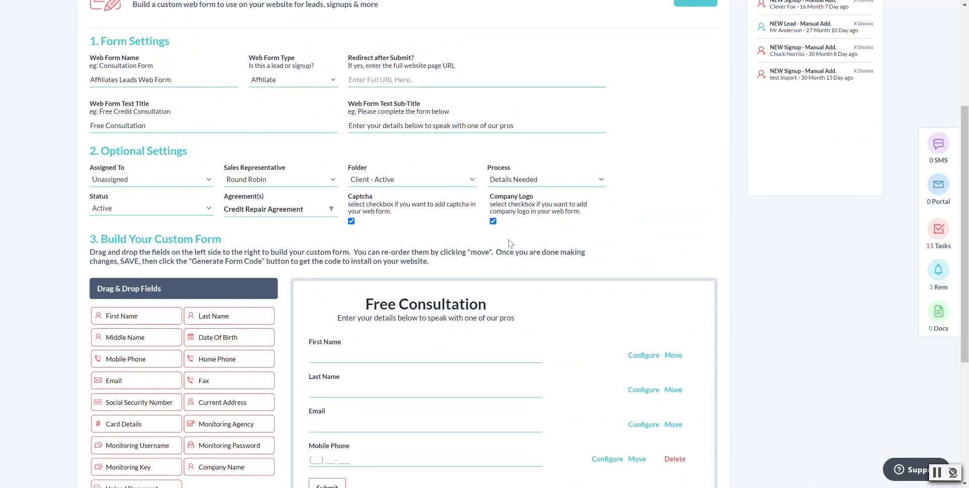
pyautogui.scroll(-2, 509, 242)
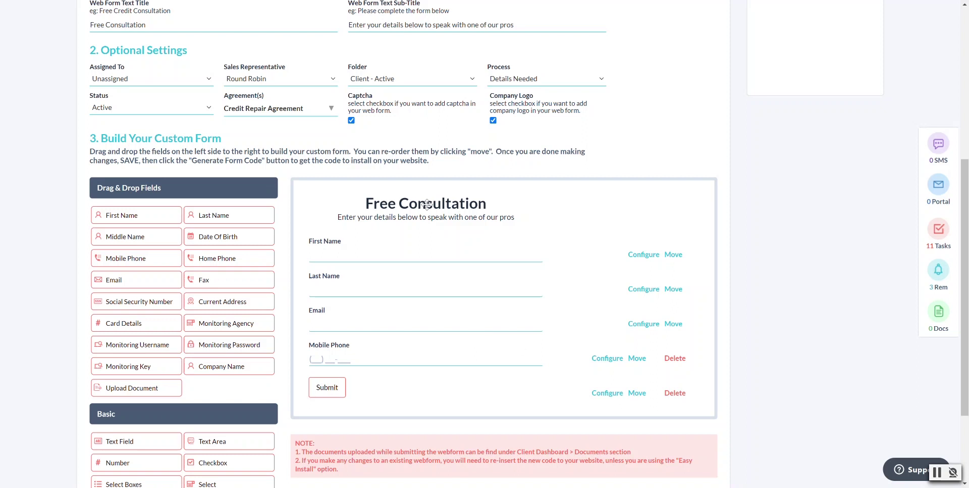
pyautogui.scroll(5, 691, 110)
pyautogui.click(695, 146)
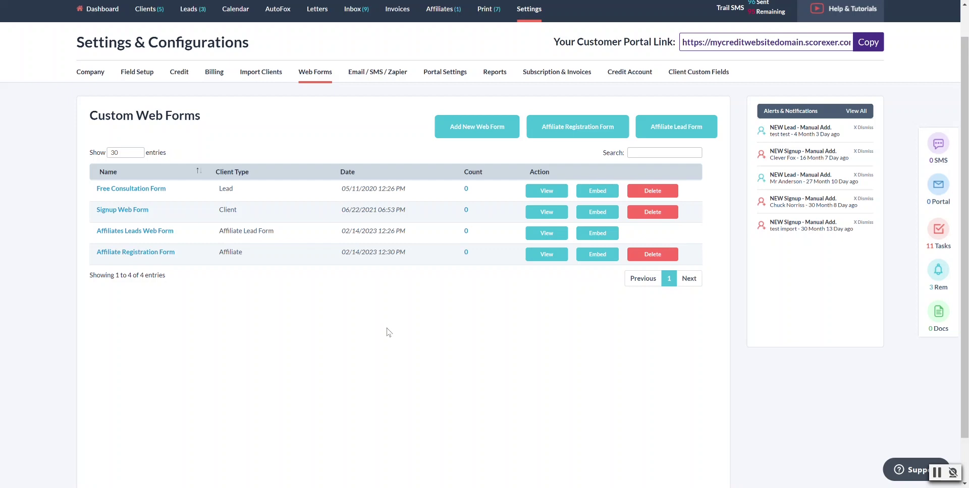
pyautogui.scroll(1, 386, 330)
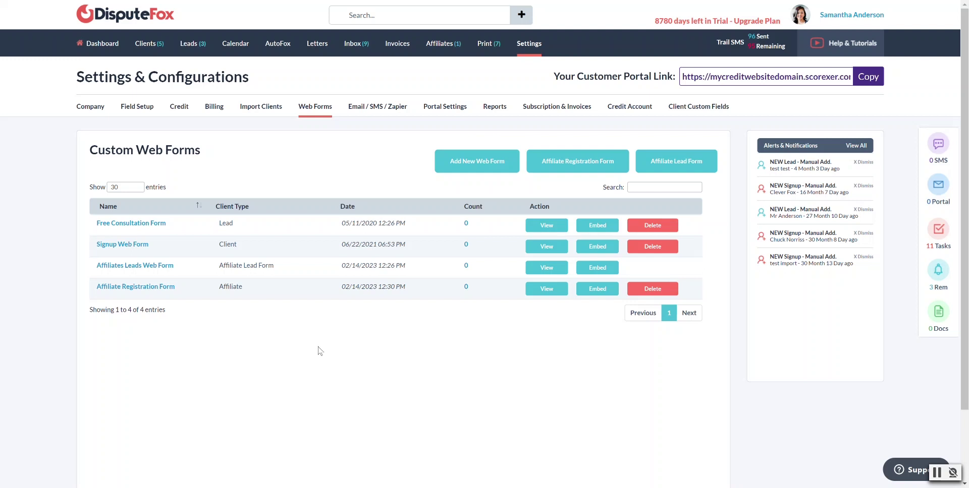
# Step: Review the Free Consultation Form's Status and Folder choices without selecting any, then return to the list
pyautogui.click(546, 226)
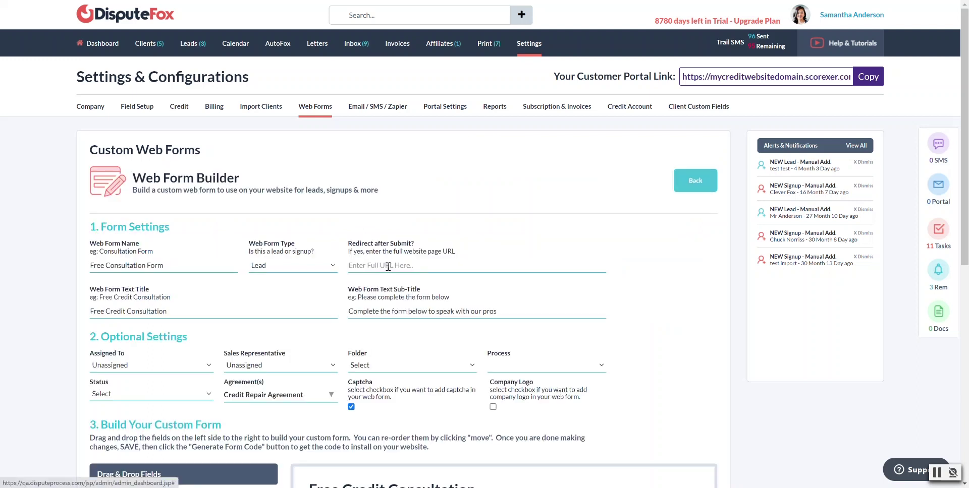
pyautogui.scroll(-3, 388, 267)
pyautogui.click(104, 244)
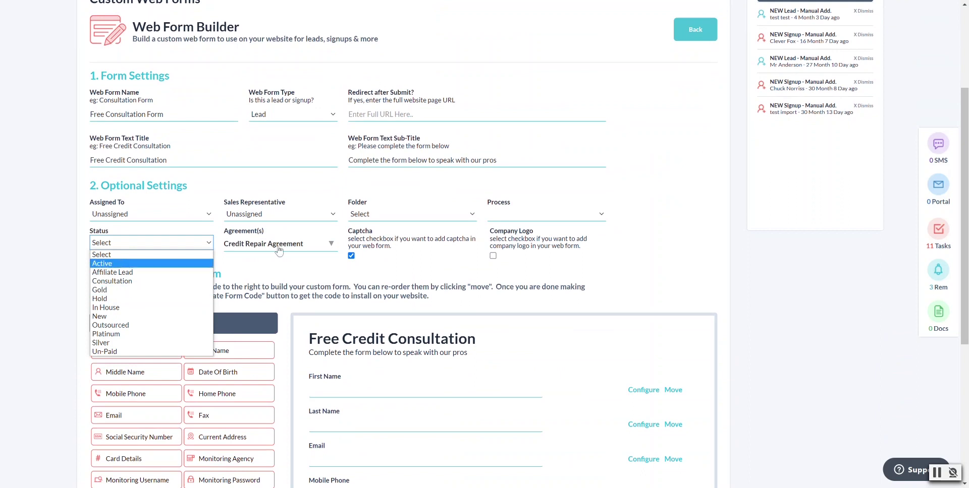
pyautogui.click(400, 216)
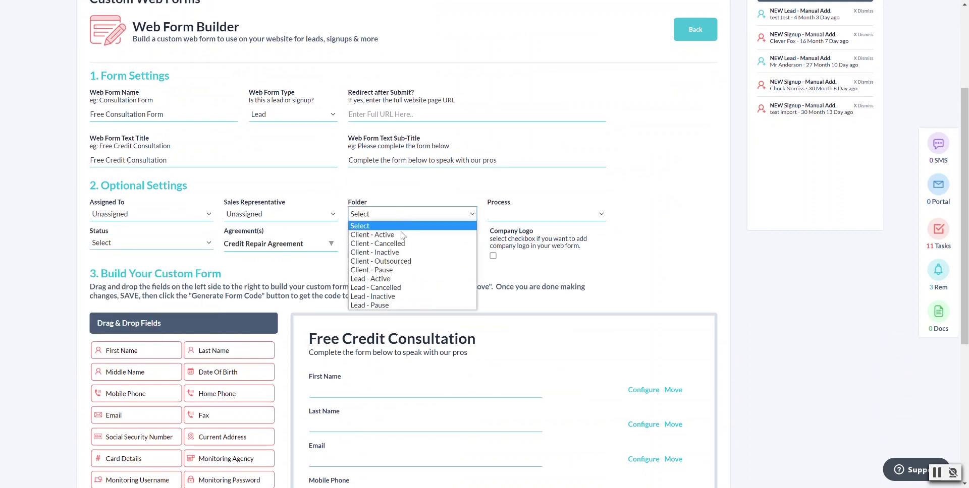
pyautogui.click(34, 282)
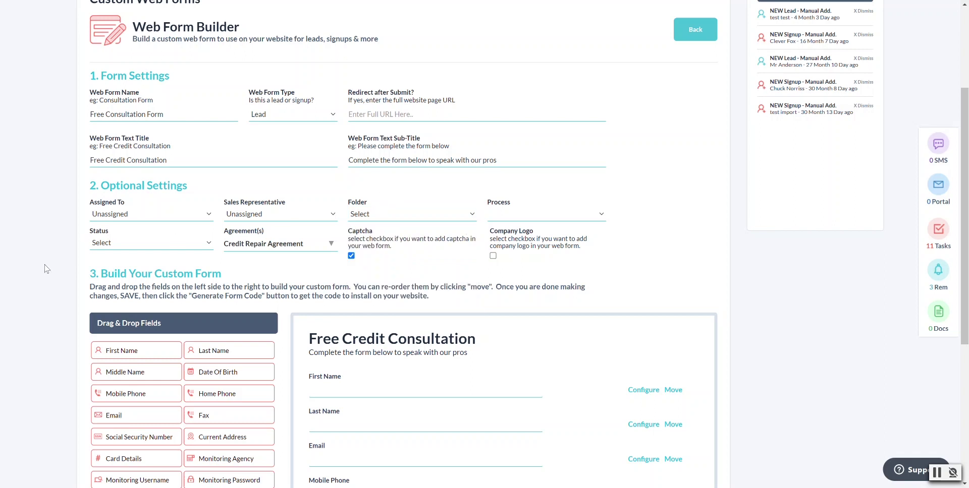
pyautogui.scroll(3, 27, 285)
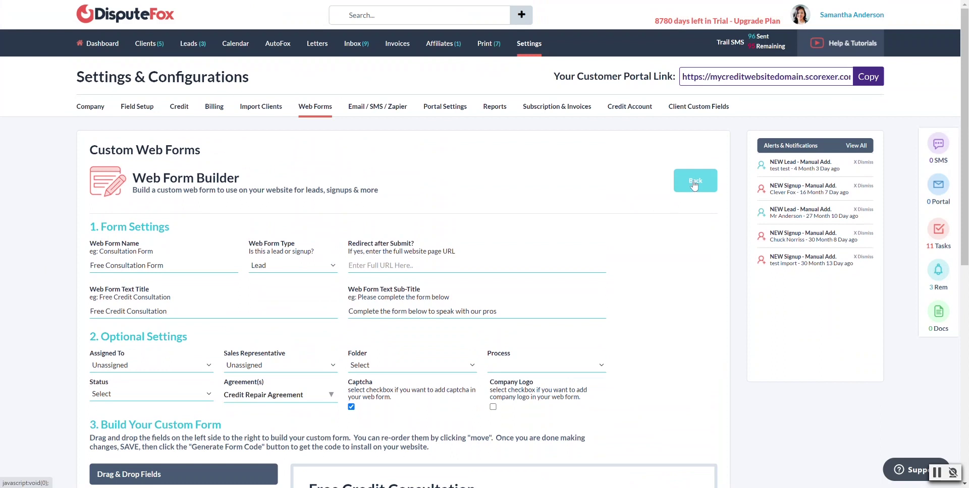
pyautogui.scroll(-4, 656, 211)
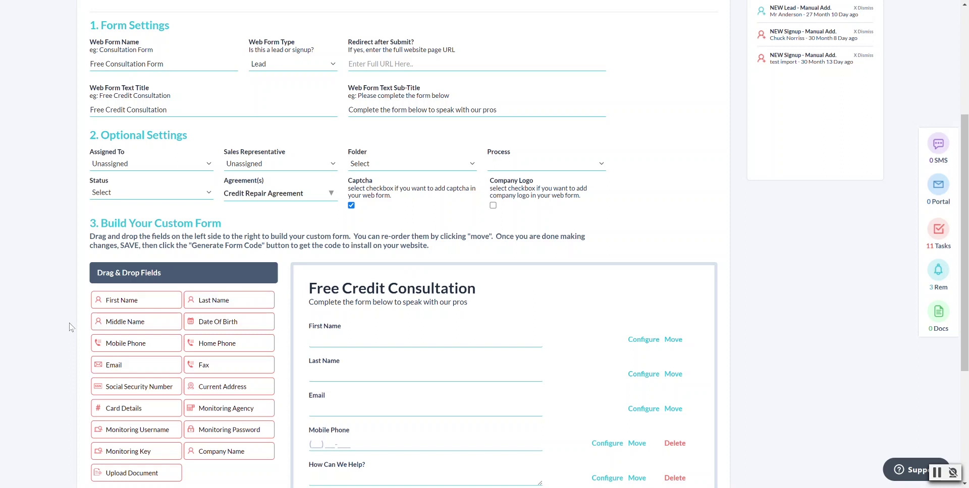
pyautogui.scroll(4, 71, 326)
pyautogui.scroll(-4, 76, 329)
pyautogui.scroll(4, 446, 343)
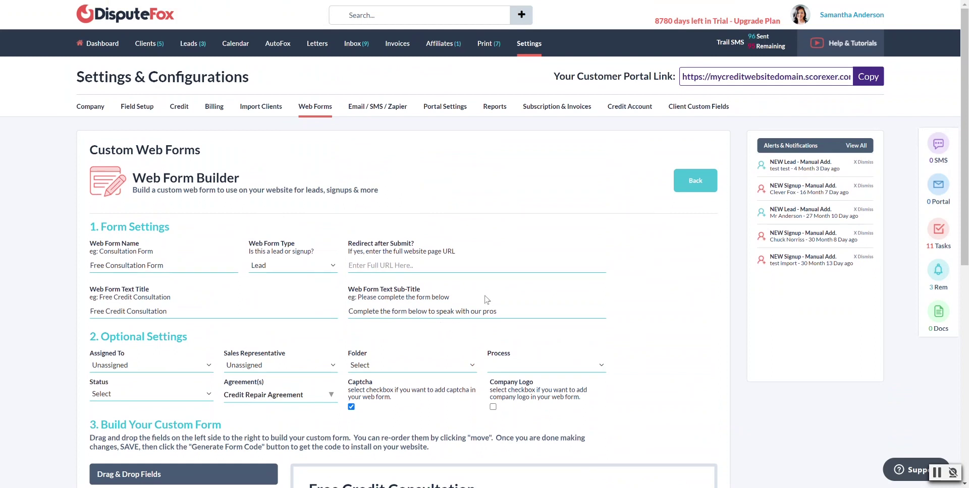
pyautogui.scroll(-2, 244, 191)
pyautogui.click(698, 75)
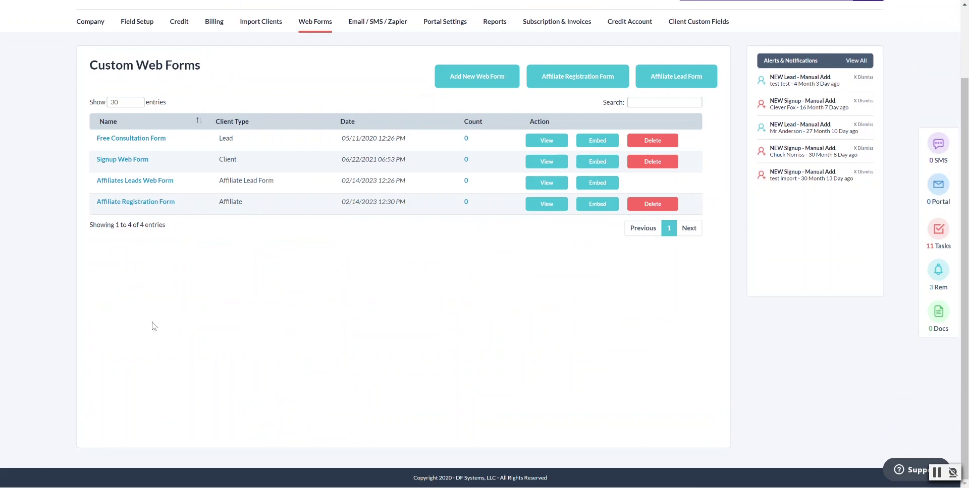
pyautogui.scroll(2, 153, 326)
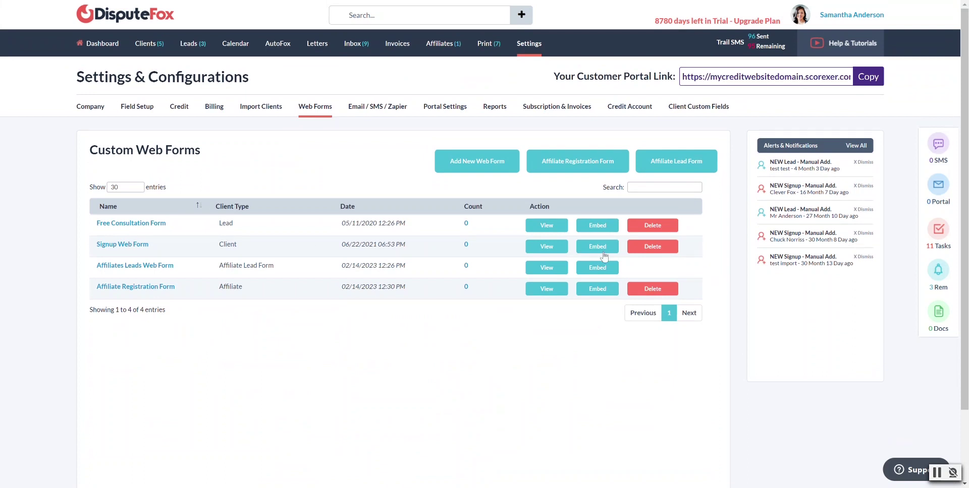
pyautogui.click(593, 227)
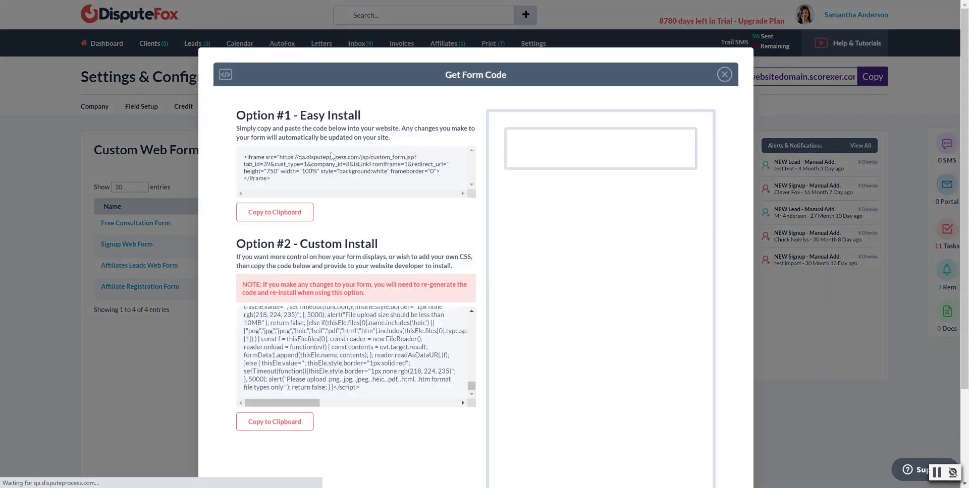
pyautogui.moveTo(268, 179); pyautogui.dragTo(244, 161)
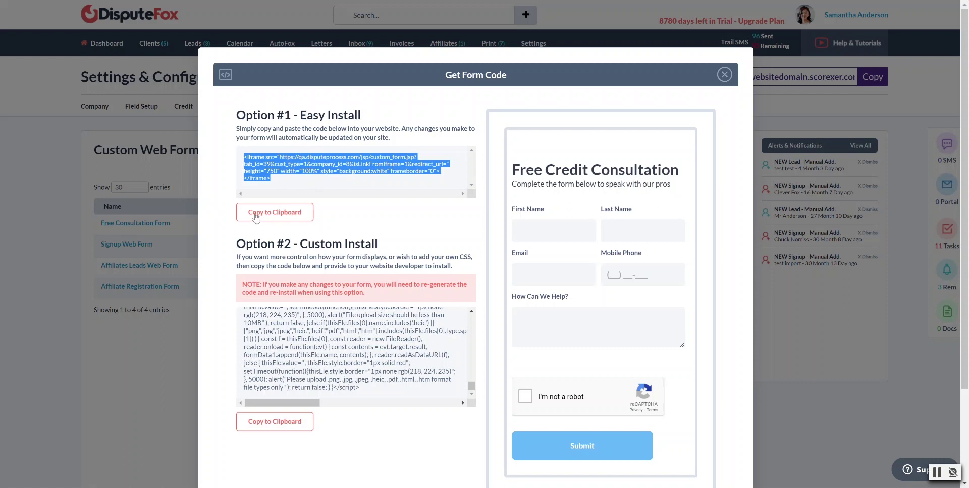
pyautogui.click(725, 75)
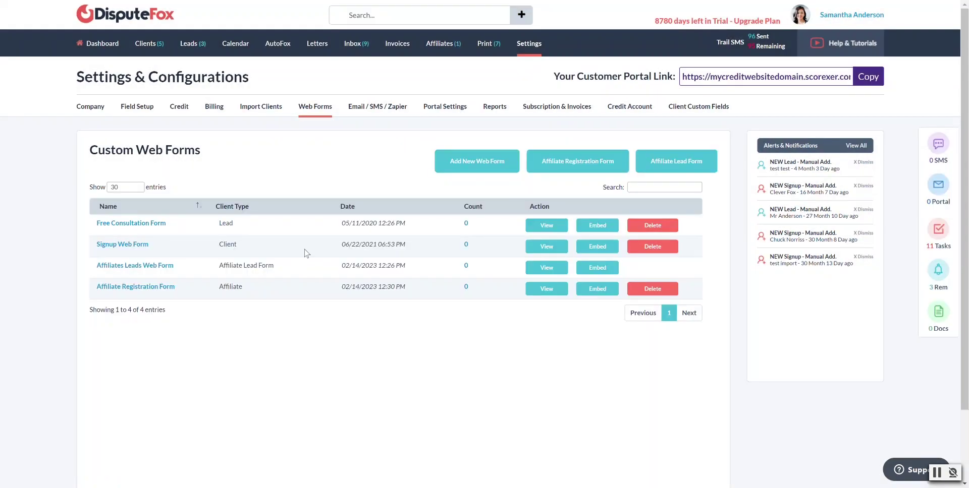